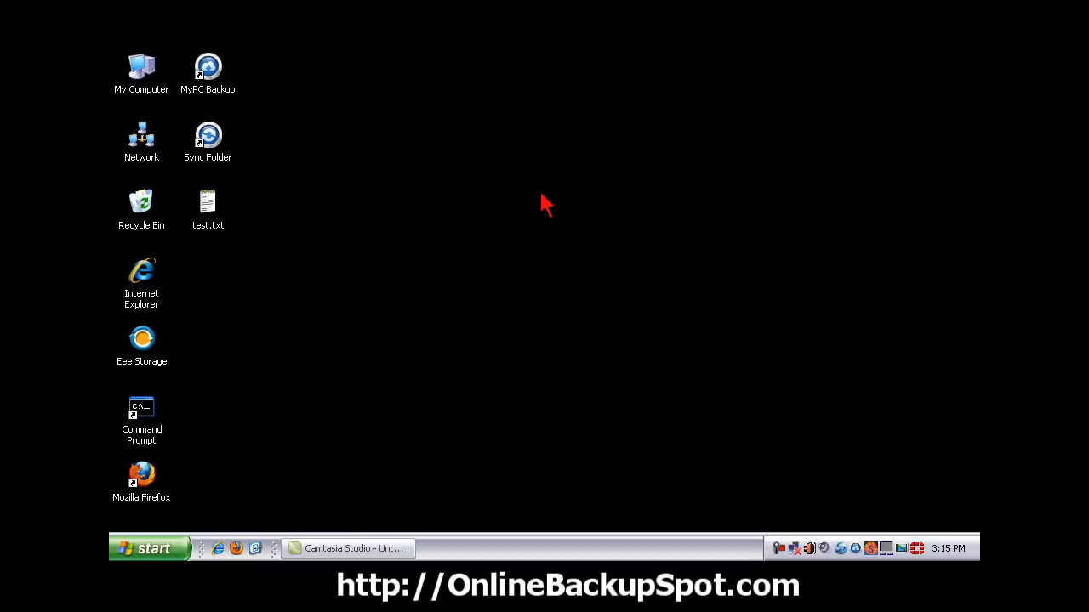
# Check the MyPC Backup sync status shown in the system tray.
pyautogui.doubleClick(215, 79)
pyautogui.click(209, 143)
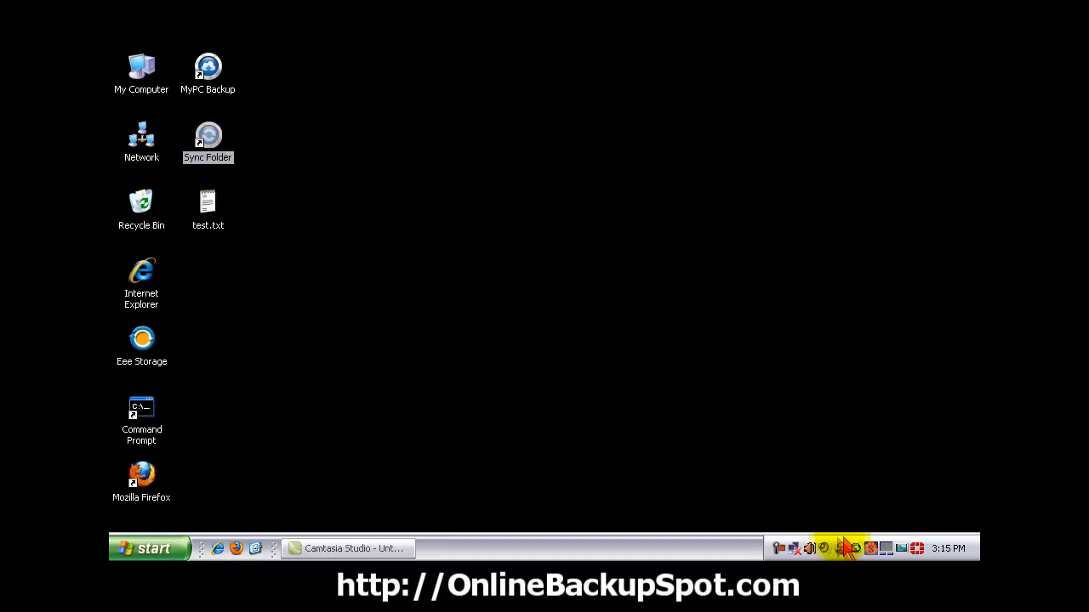
pyautogui.moveTo(855, 548)
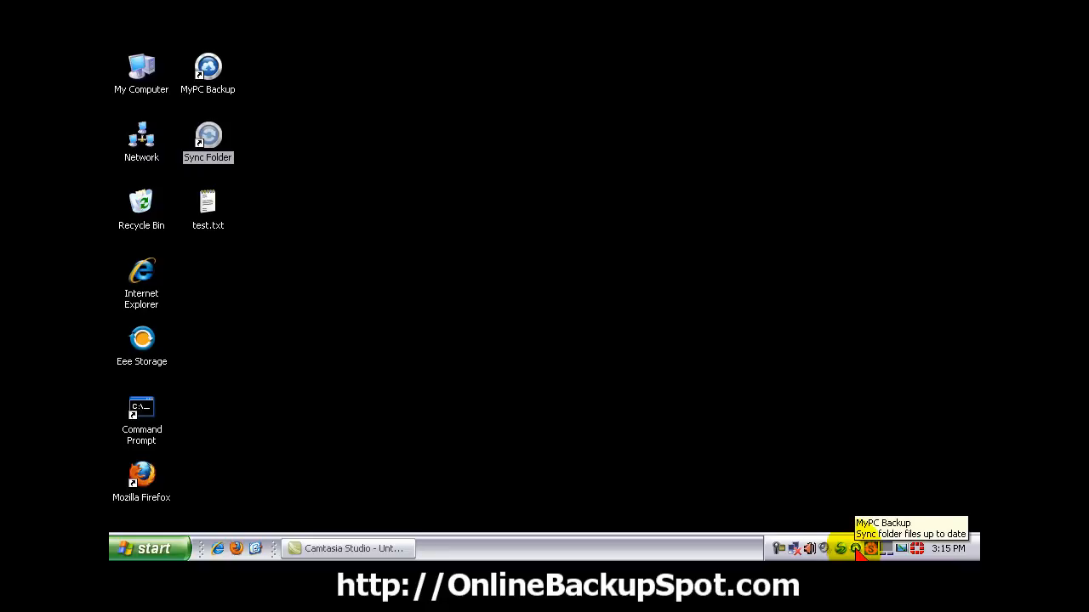
pyautogui.click(503, 327)
# Move test.txt from the desktop into the Sync Folder and close the folder window.
pyautogui.click(215, 142)
pyautogui.doubleClick(215, 141)
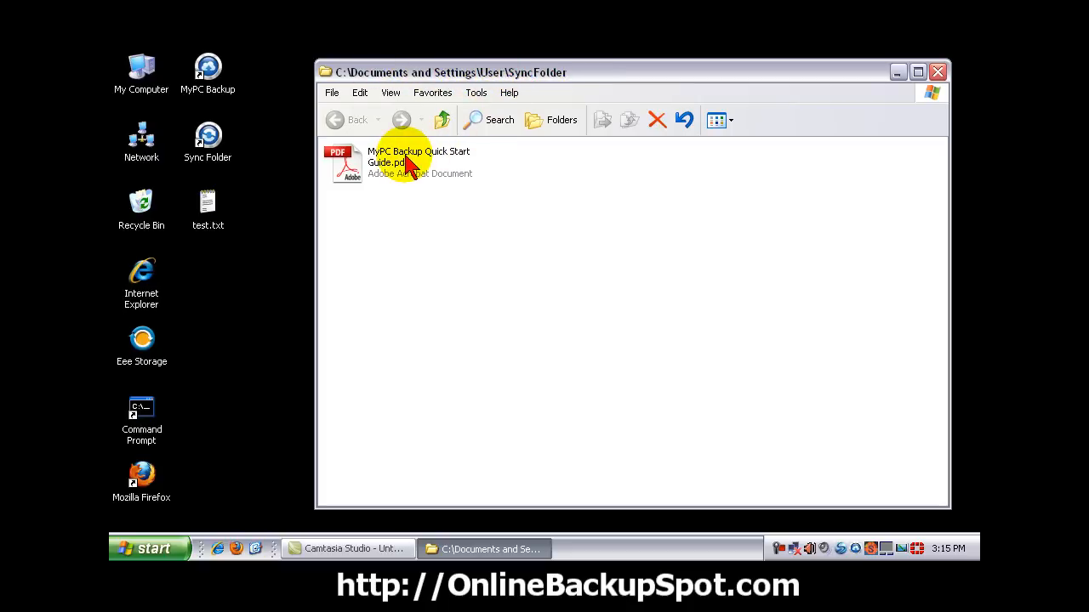
pyautogui.moveTo(410, 167)
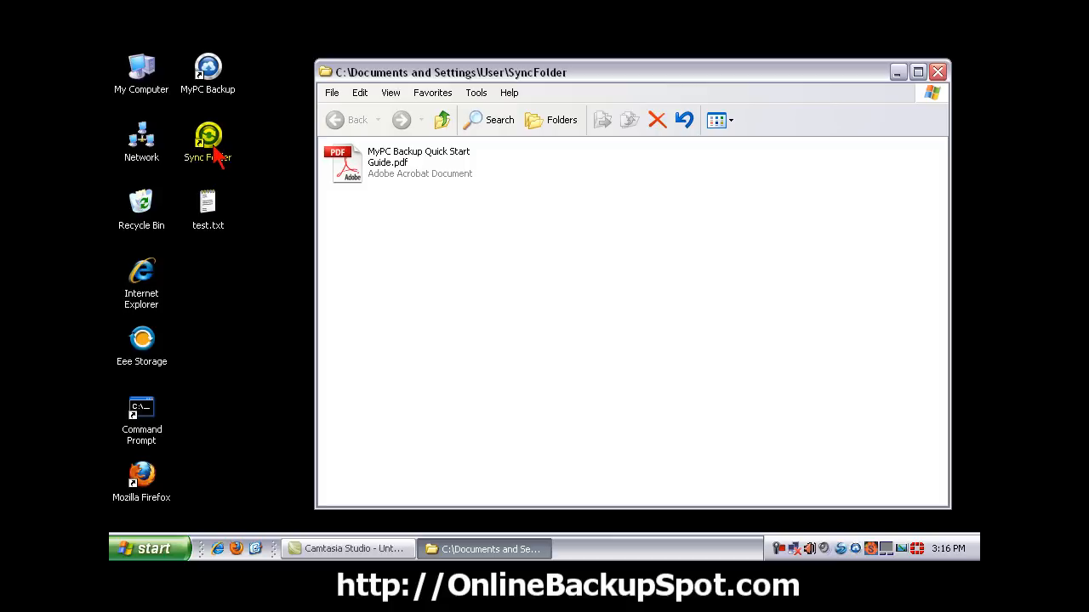
pyautogui.click(209, 206)
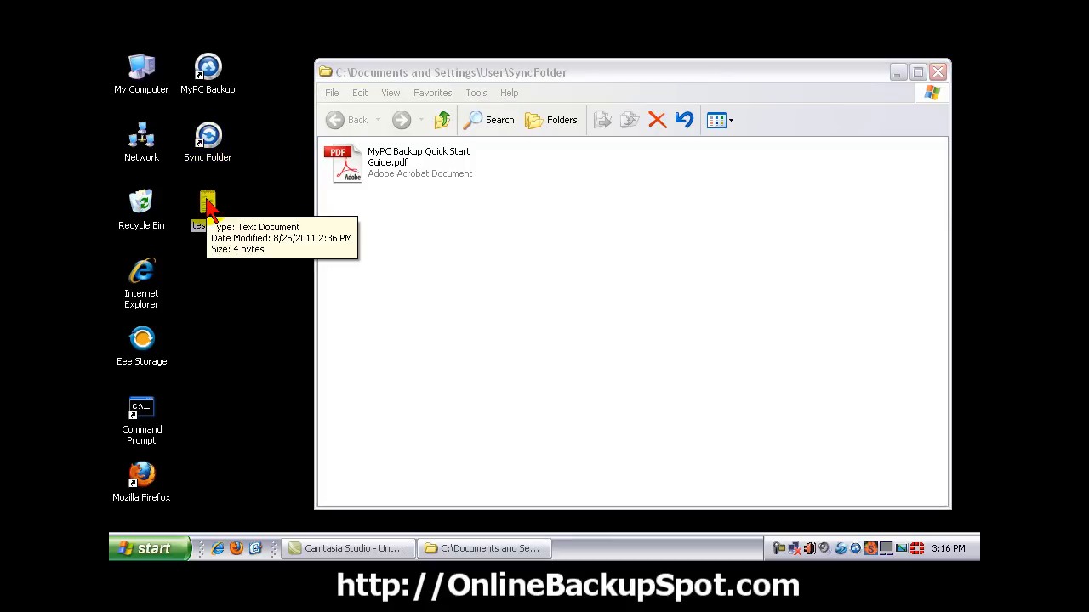
pyautogui.moveTo(209, 206); pyautogui.dragTo(540, 255)
pyautogui.click(566, 281)
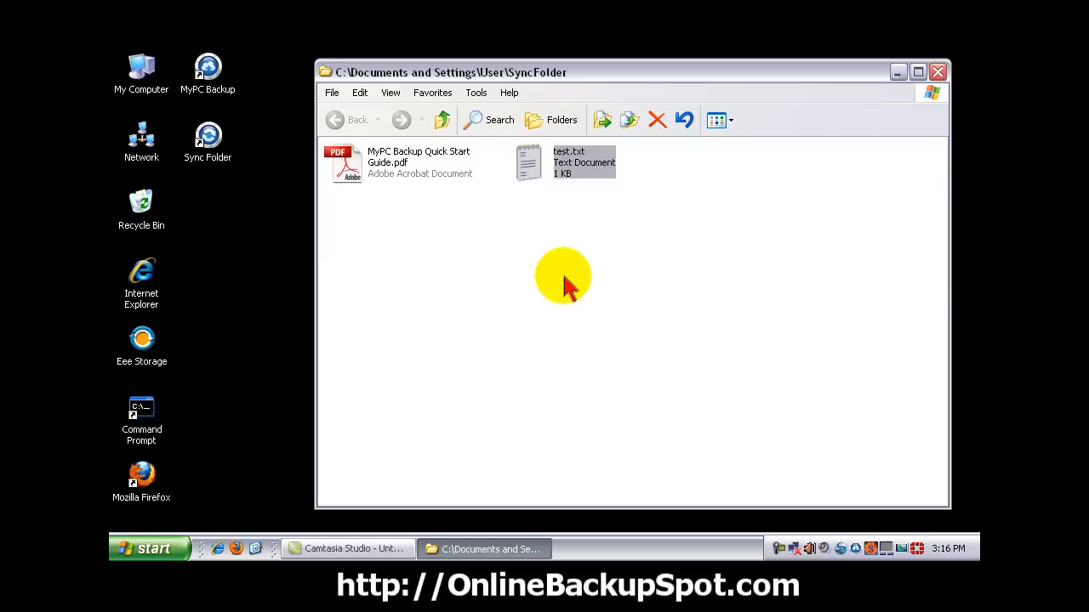
pyautogui.click(937, 72)
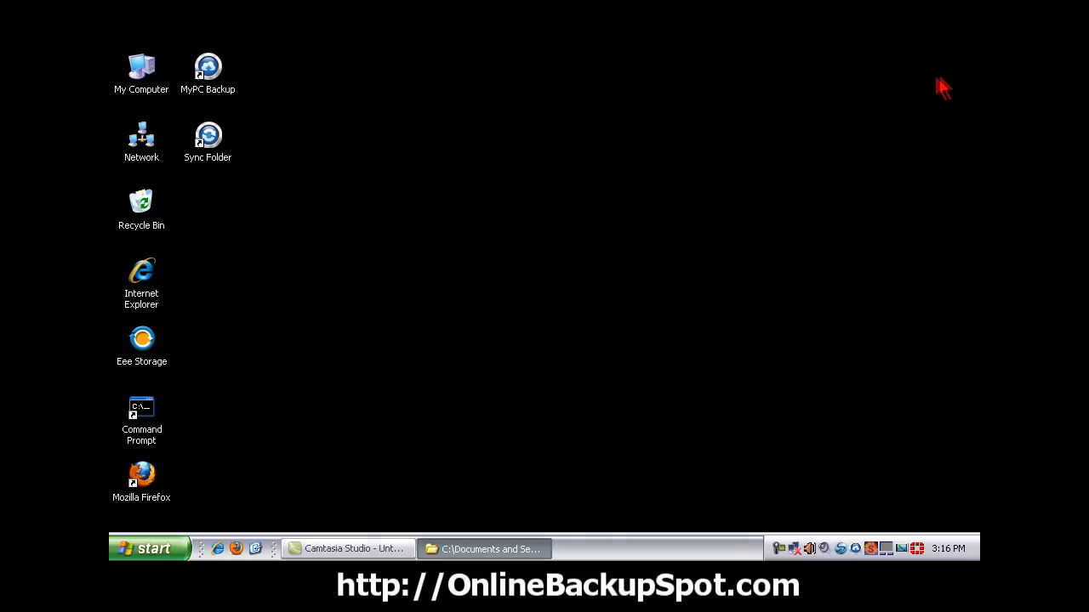
# Open MyPC Backup, review the backed-up files and account details online, and check the Sync Folder's contents.
pyautogui.doubleClick(208, 72)
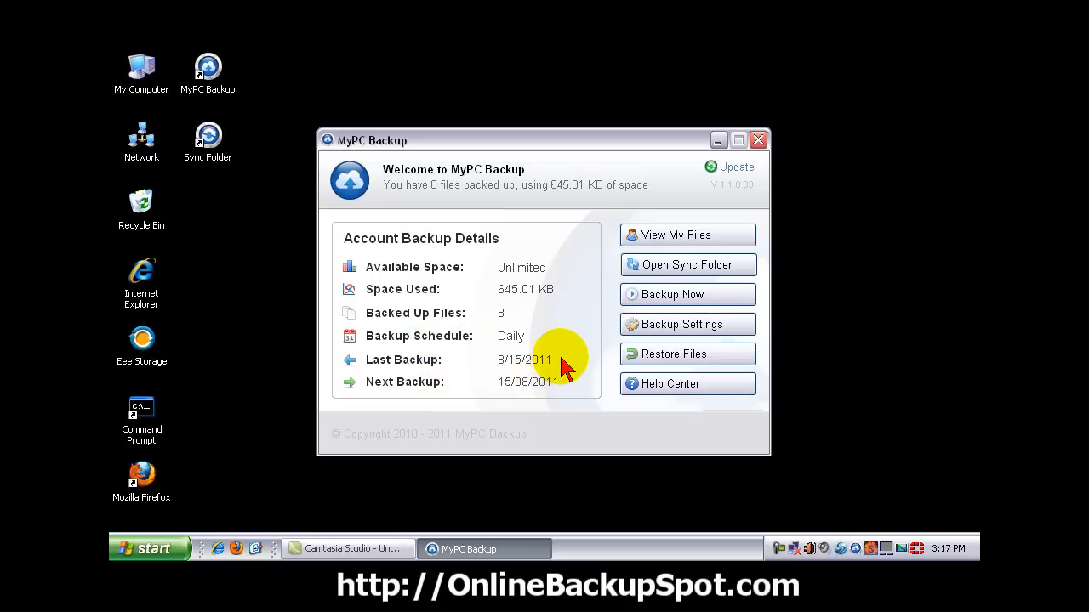
pyautogui.click(691, 238)
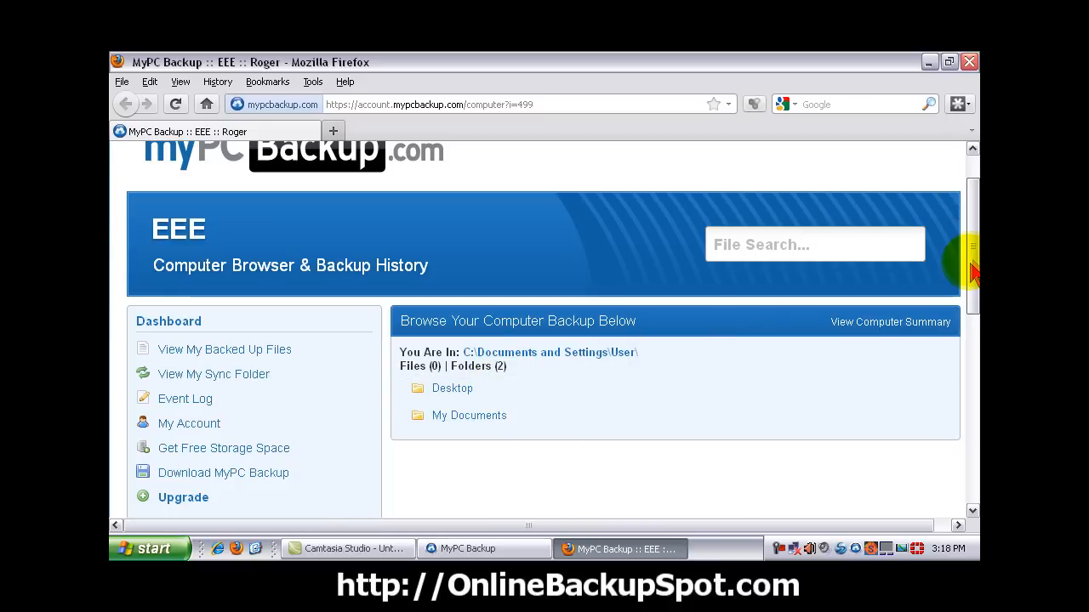
pyautogui.moveTo(972, 255); pyautogui.dragTo(972, 384)
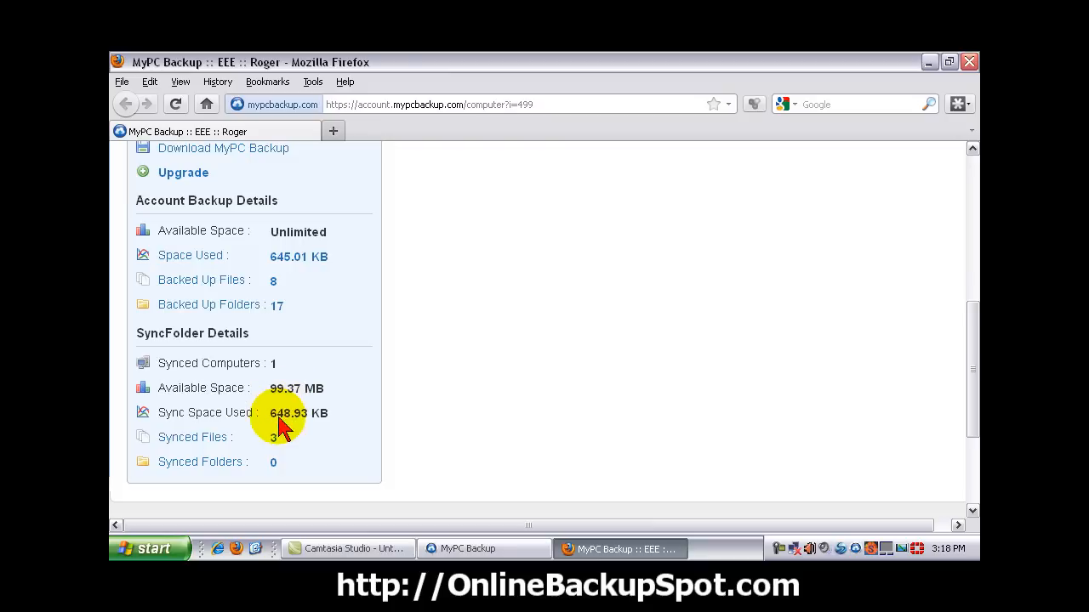
pyautogui.scroll(6, 221, 383)
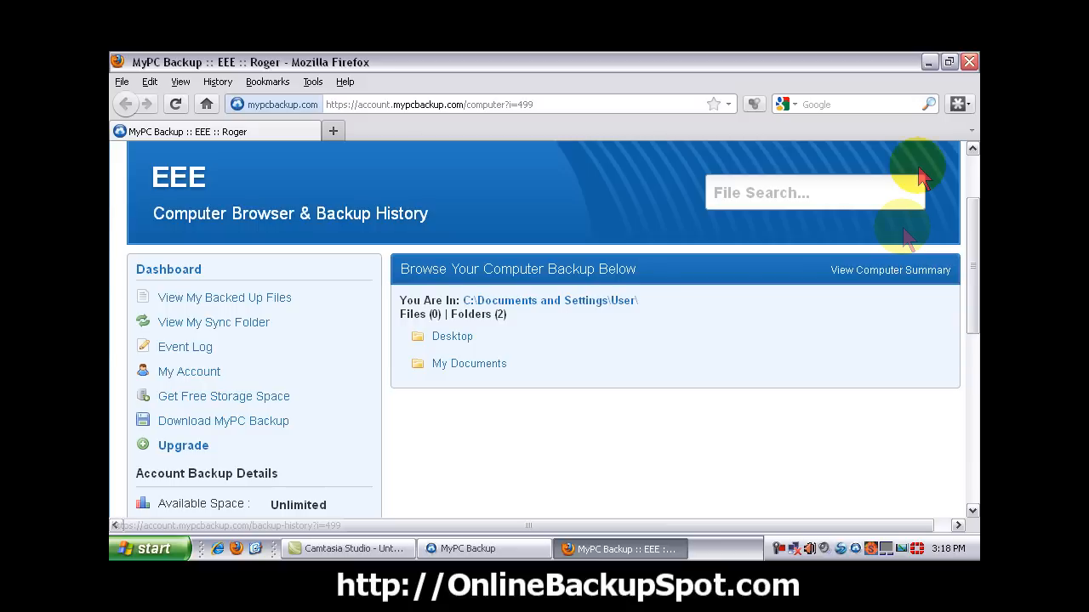
pyautogui.click(969, 62)
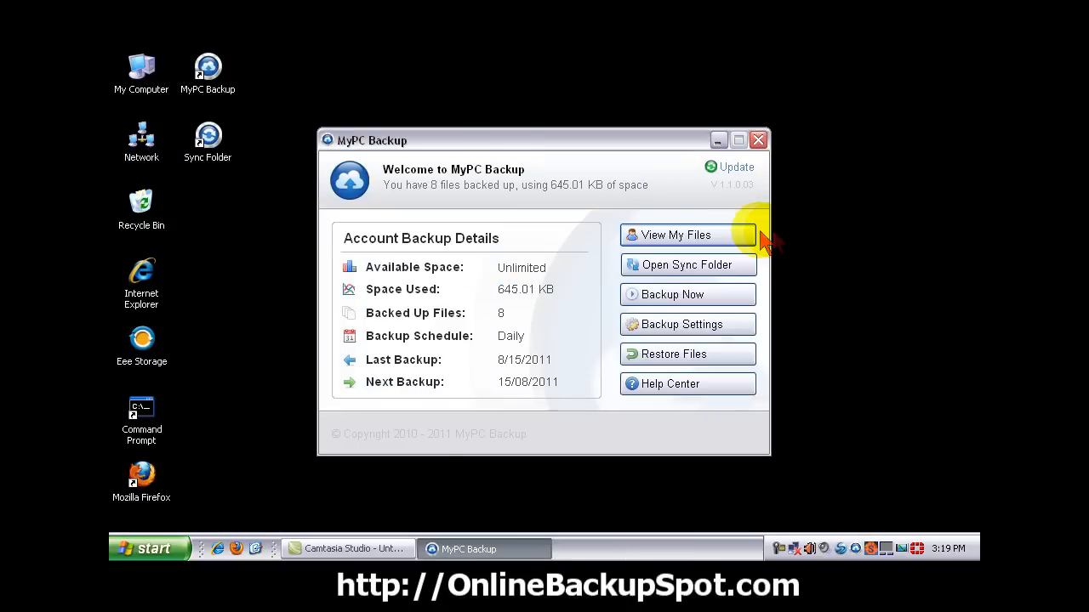
pyautogui.click(729, 270)
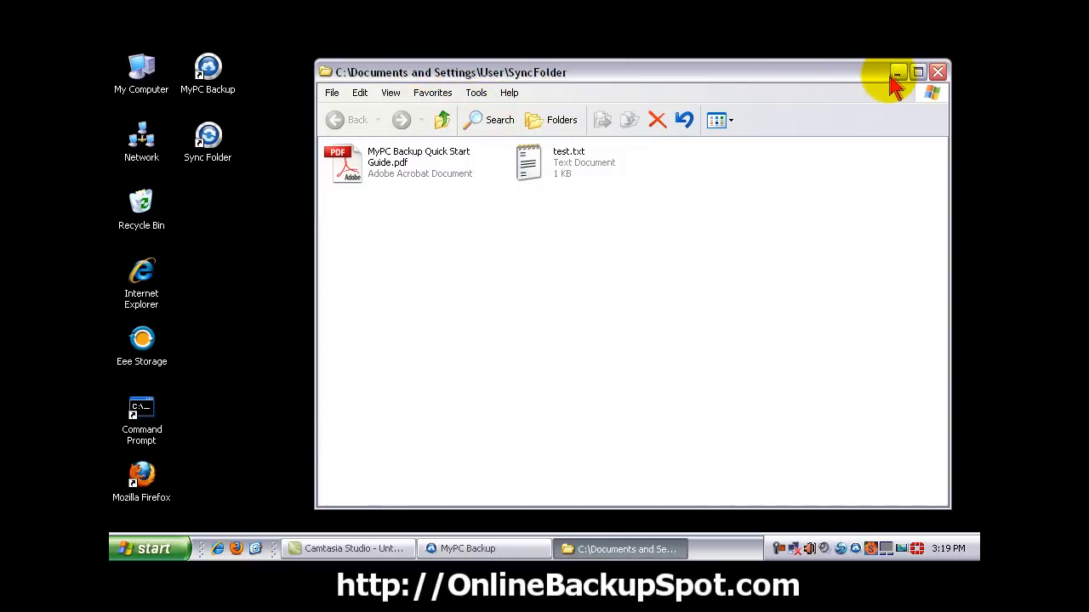
pyautogui.click(939, 73)
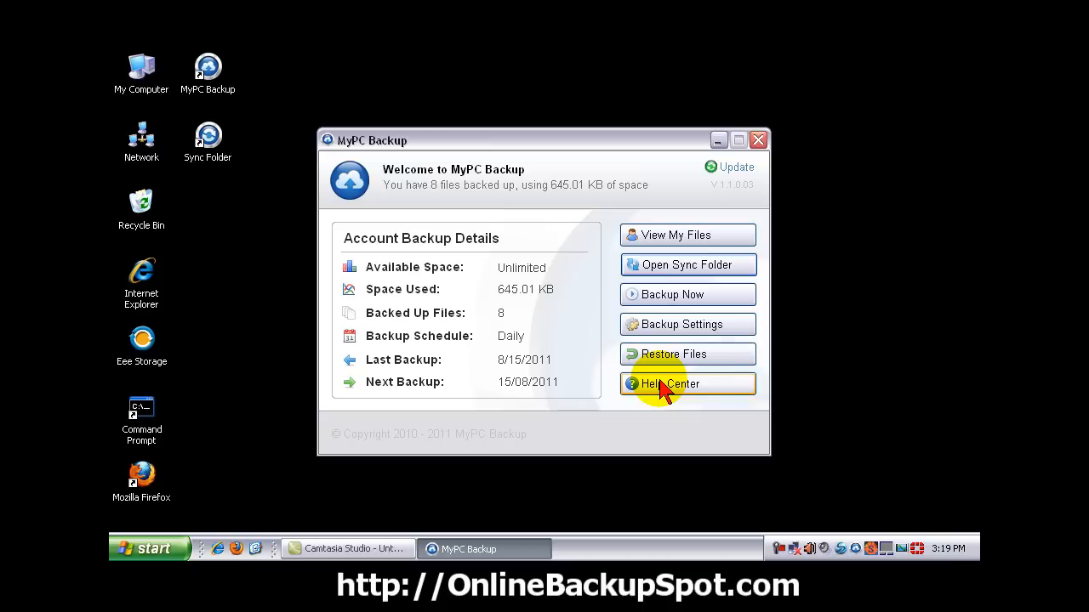
# Open the backup settings and review the general, backup schedule and backup selection options.
pyautogui.click(685, 324)
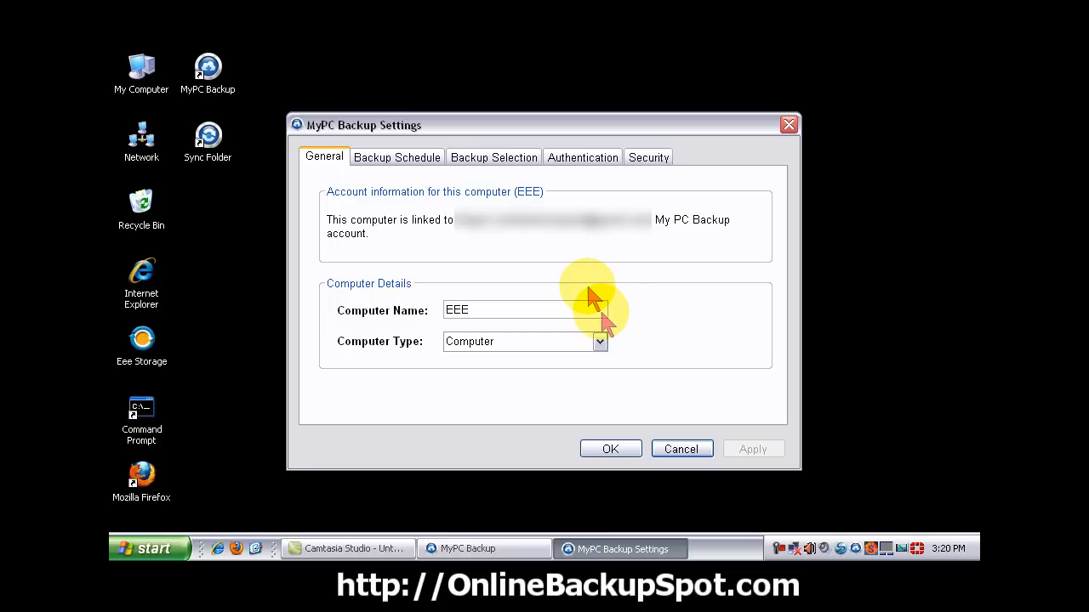
pyautogui.click(407, 157)
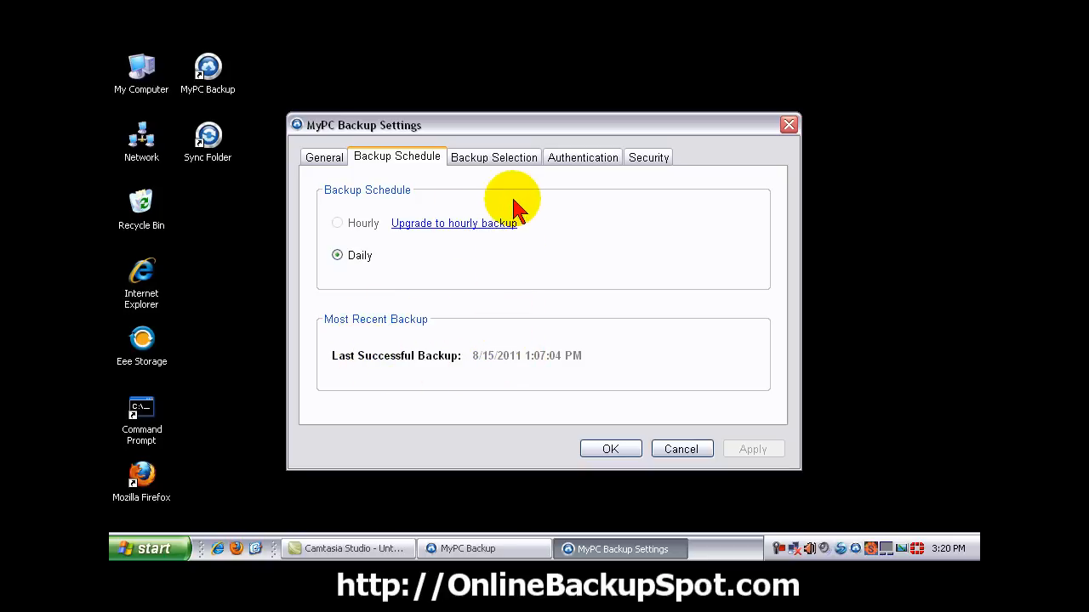
pyautogui.click(517, 164)
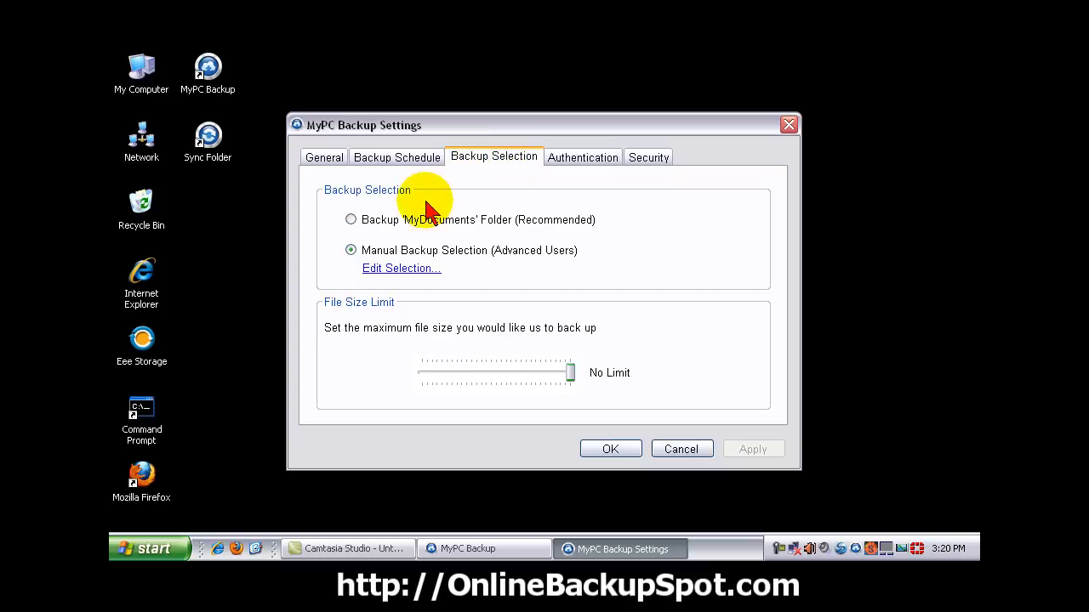
# Try the Backup 'MyDocuments' Folder option and return to Manual Backup Selection.
pyautogui.click(351, 220)
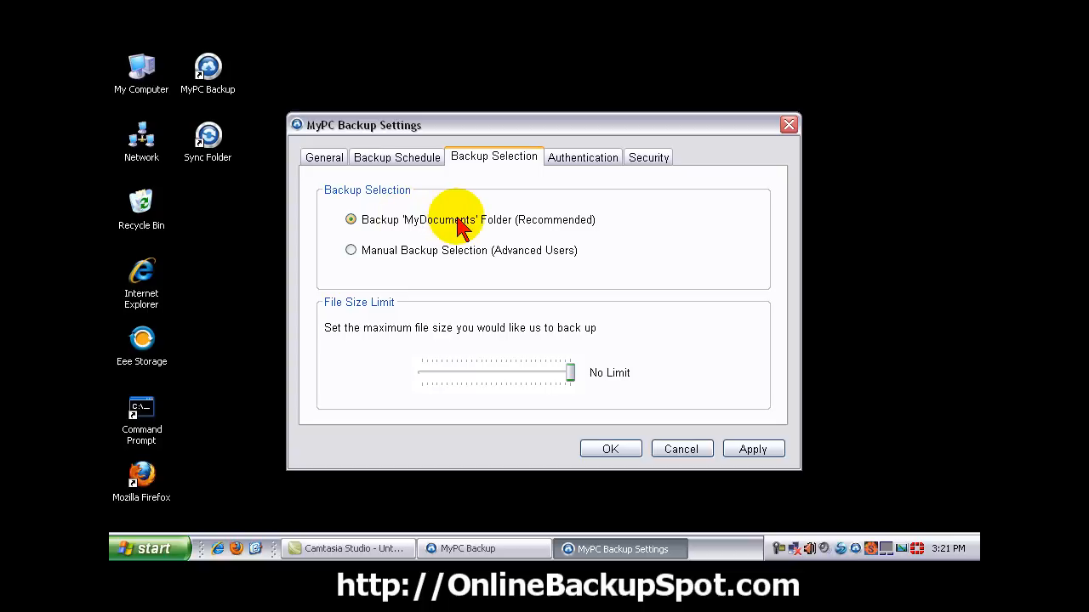
pyautogui.click(351, 250)
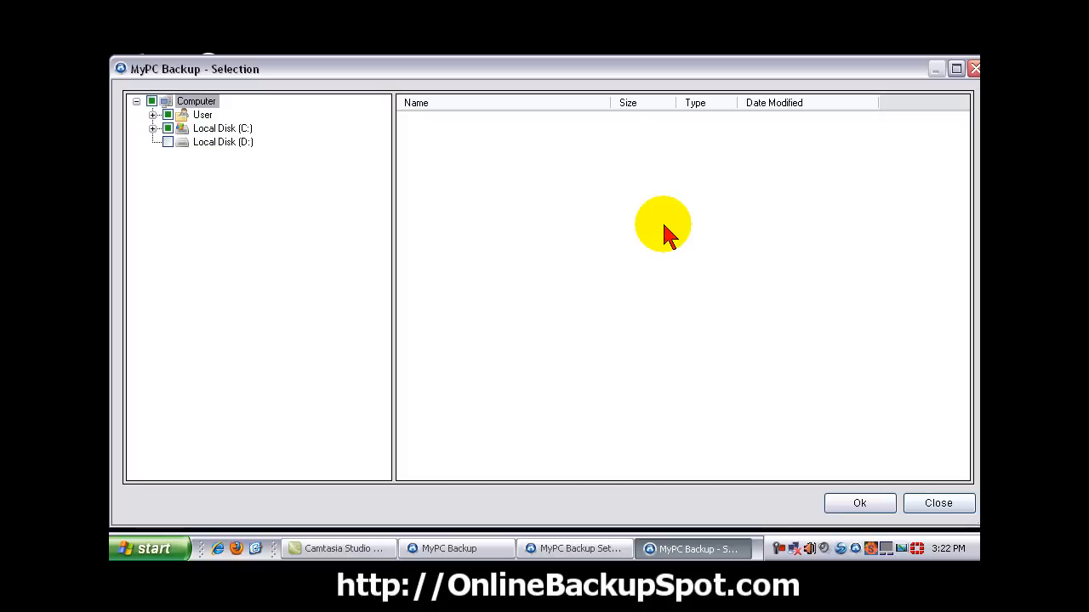
# Examine the Desktop, Favorites, My Documents and Downloads folders in the manual backup selection, and close it without accepting changes.
pyautogui.click(153, 115)
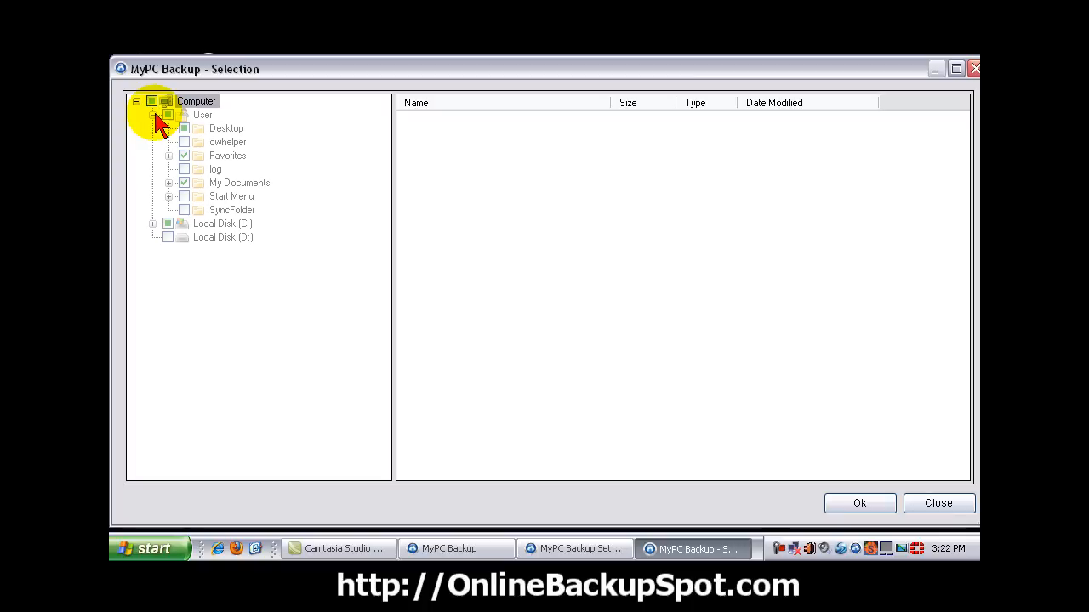
pyautogui.click(220, 130)
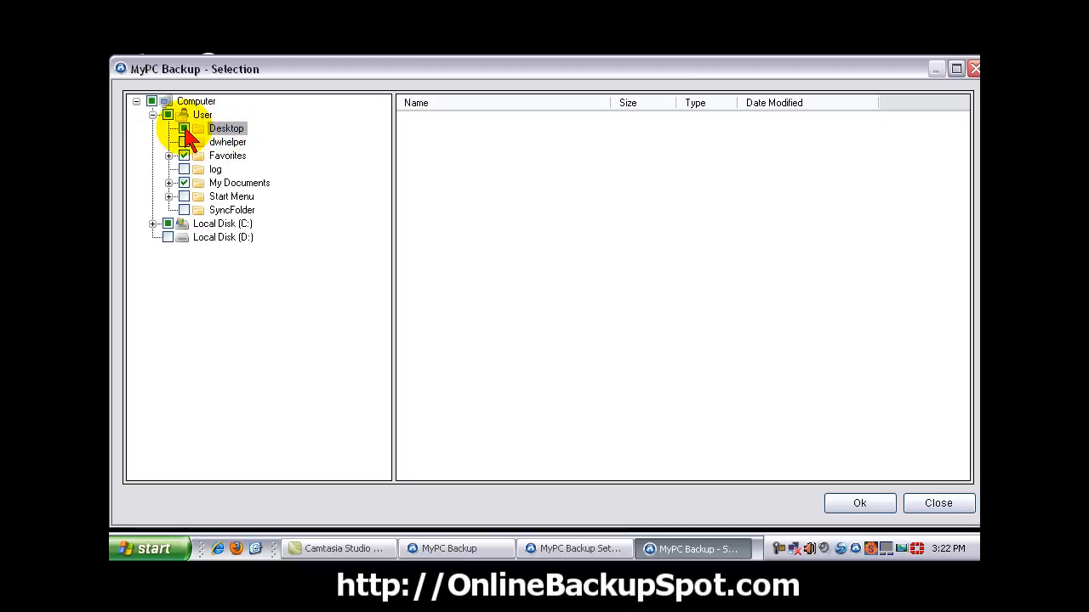
pyautogui.click(222, 157)
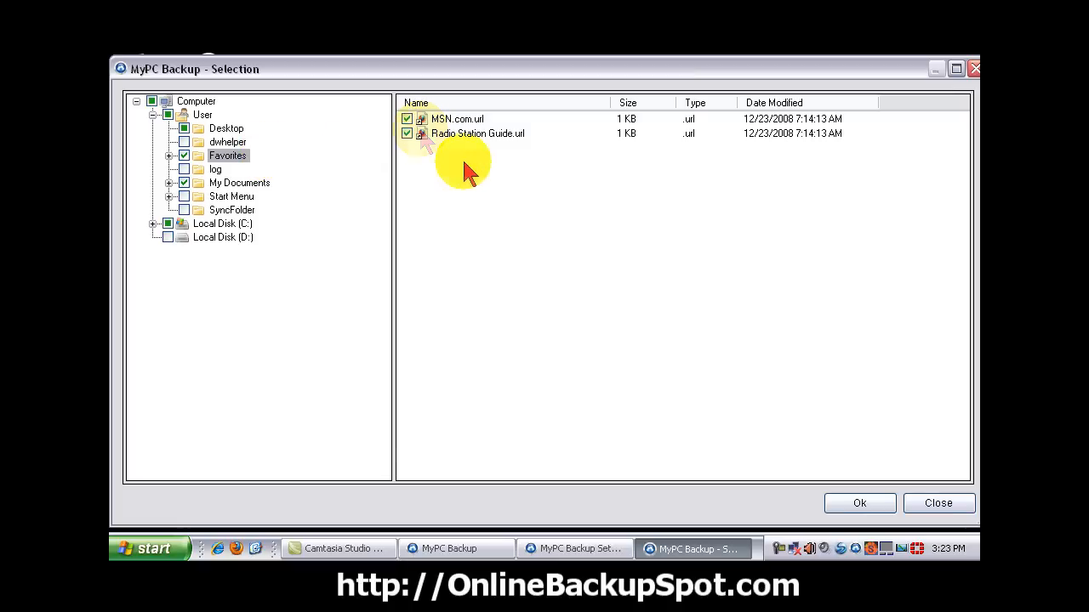
pyautogui.click(239, 184)
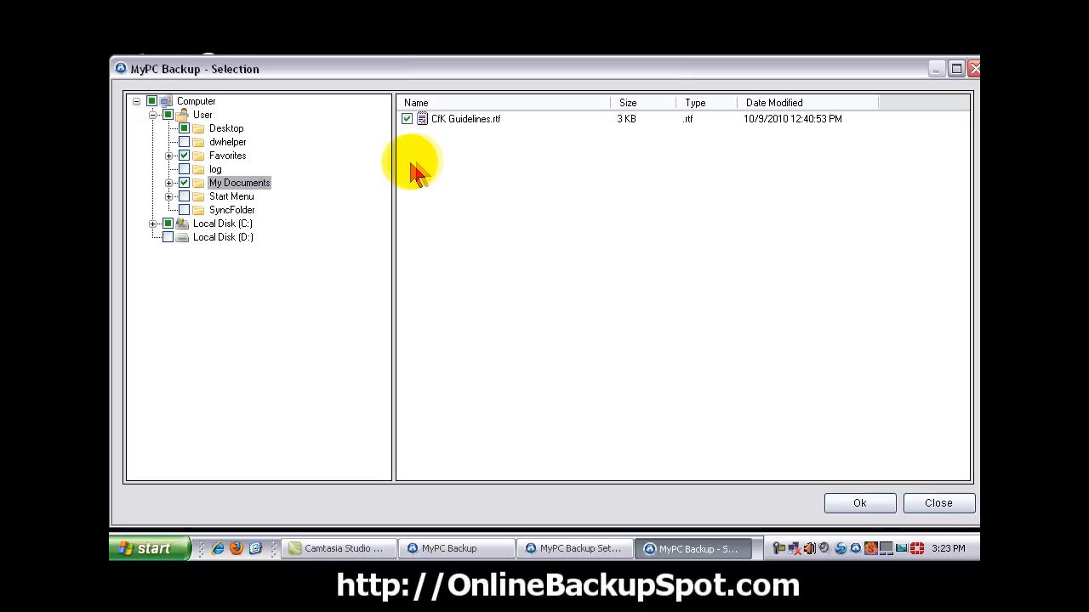
pyautogui.click(169, 182)
pyautogui.click(247, 225)
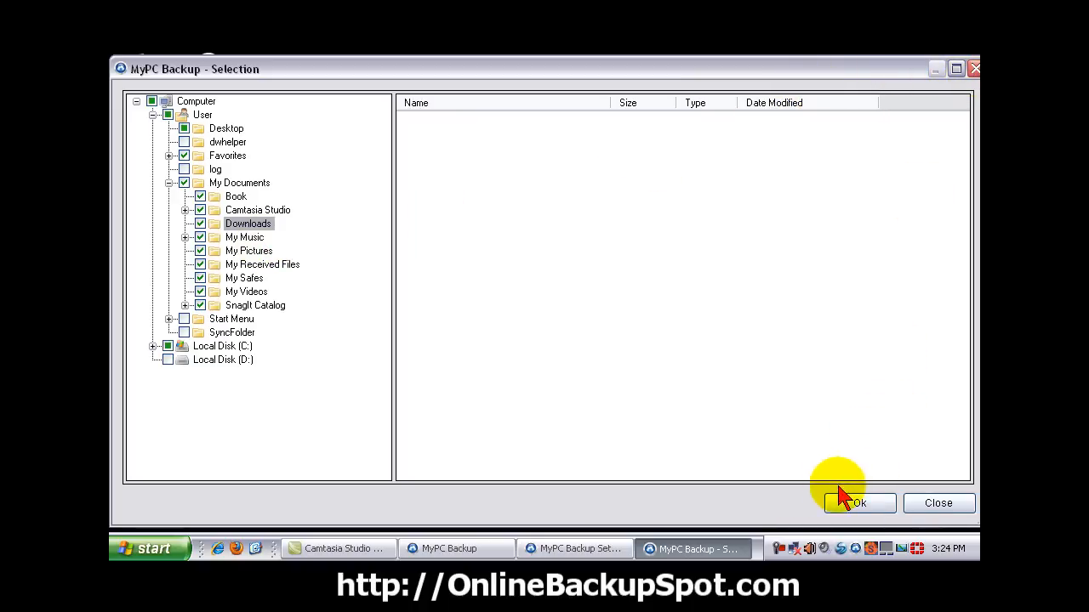
pyautogui.click(935, 504)
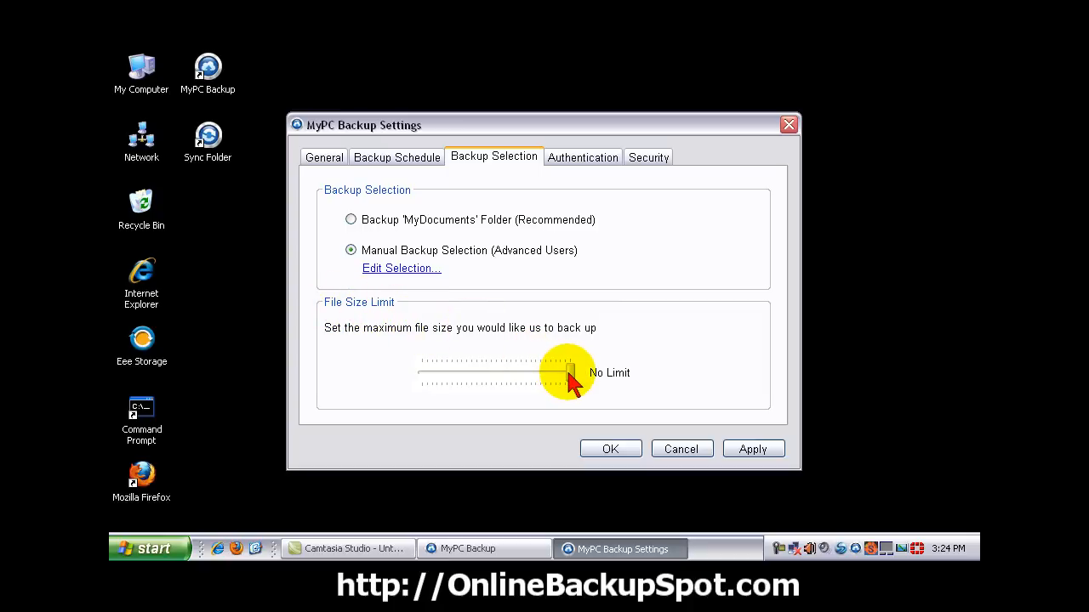
# Try maximum backup file sizes of 18 MB and 846 MB, and return the file size limit to No Limit.
pyautogui.moveTo(569, 380); pyautogui.dragTo(423, 384)
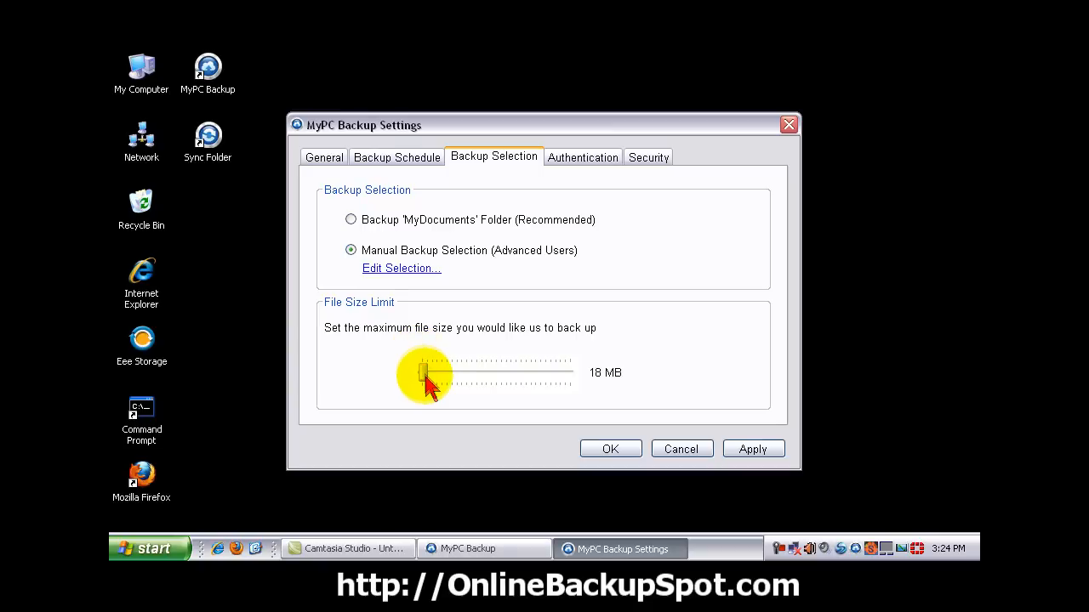
pyautogui.moveTo(425, 377); pyautogui.dragTo(471, 381)
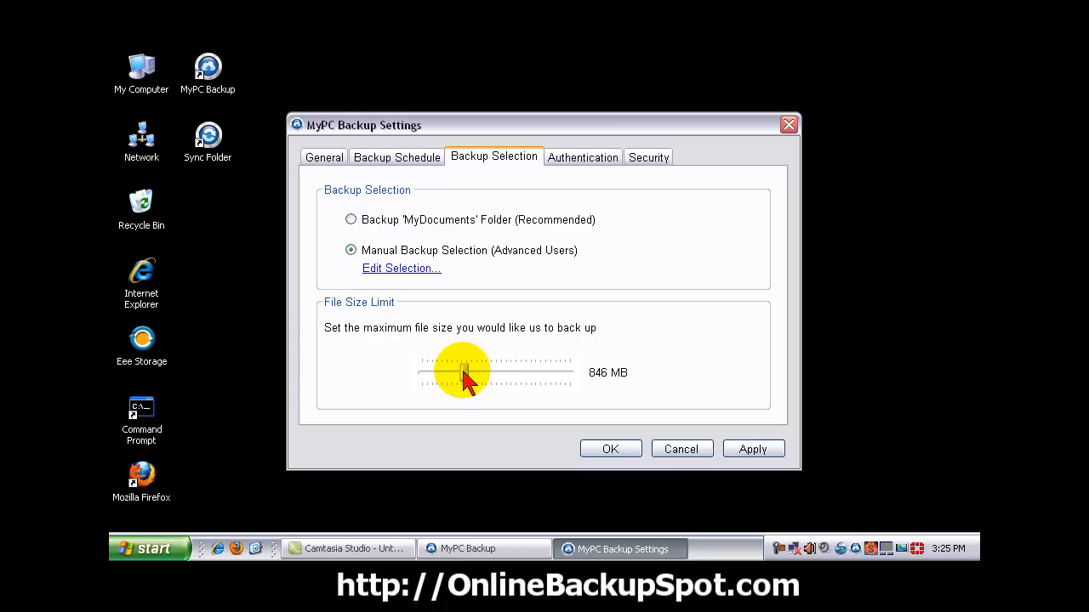
pyautogui.moveTo(468, 380); pyautogui.dragTo(596, 396)
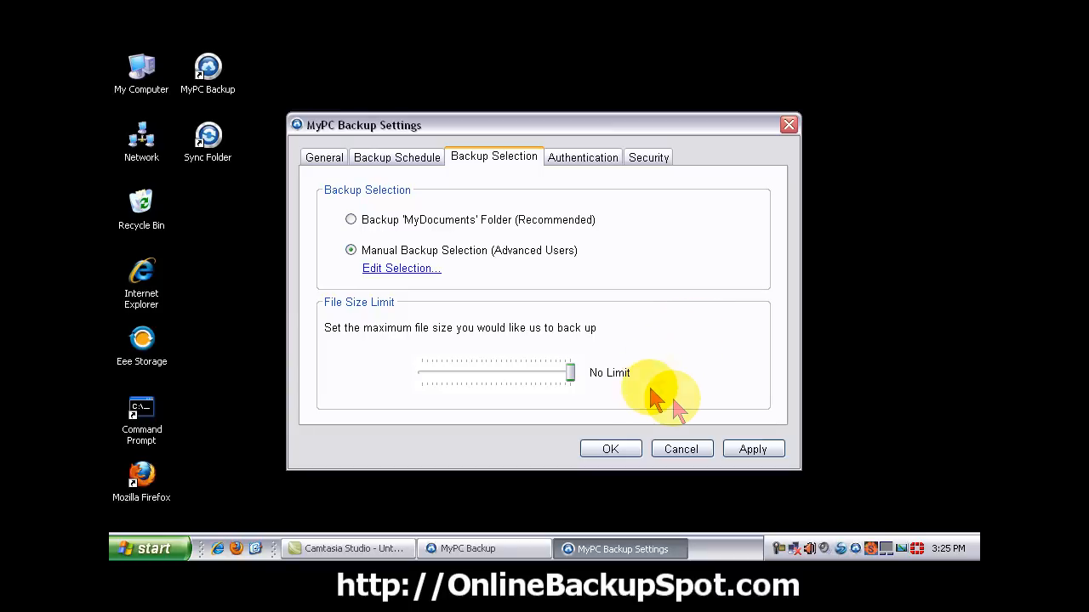
# Review the authentication and connection security settings, and exit the backup settings without saving changes.
pyautogui.click(584, 162)
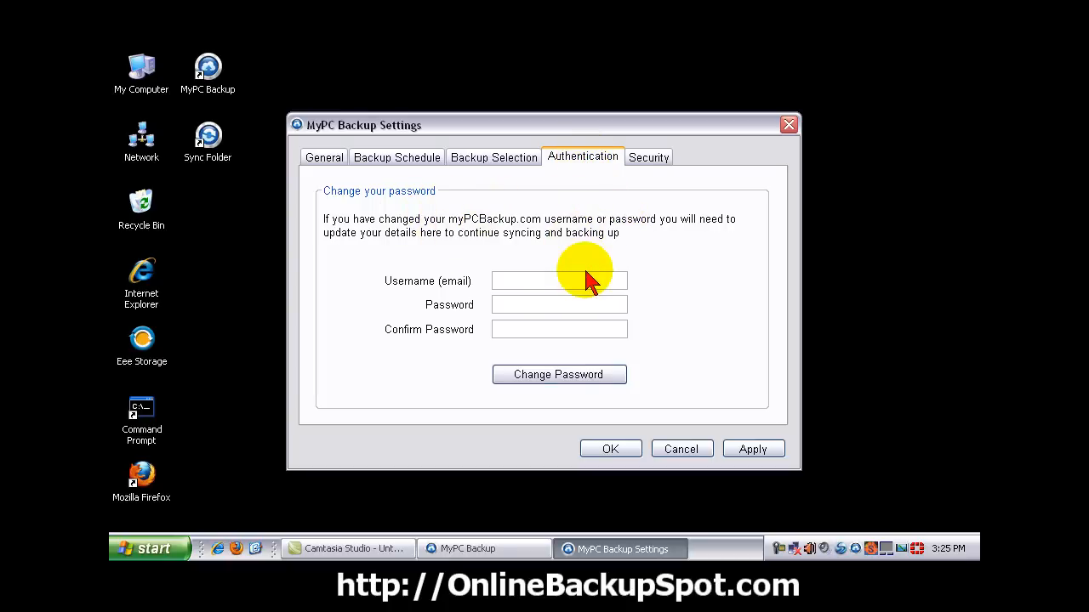
pyautogui.click(660, 163)
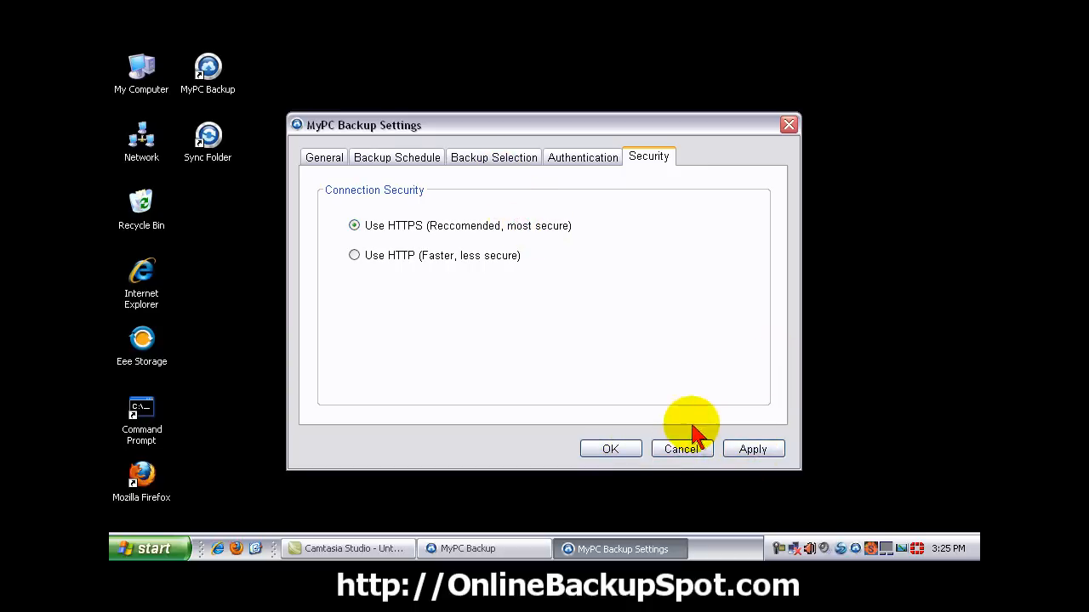
pyautogui.click(687, 451)
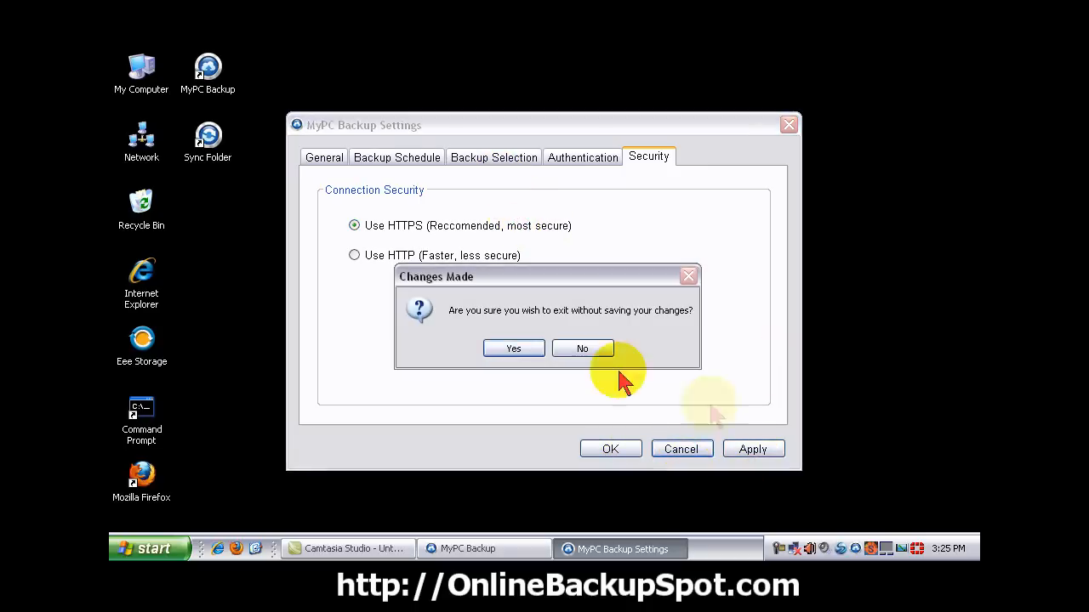
pyautogui.click(515, 347)
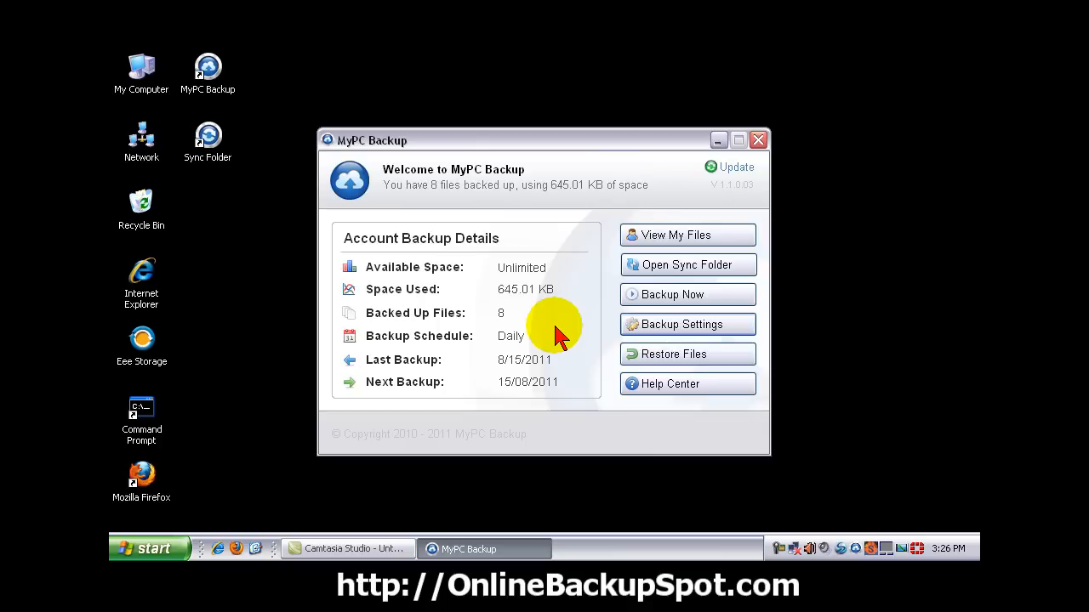
pyautogui.moveTo(553, 145); pyautogui.dragTo(543, 113)
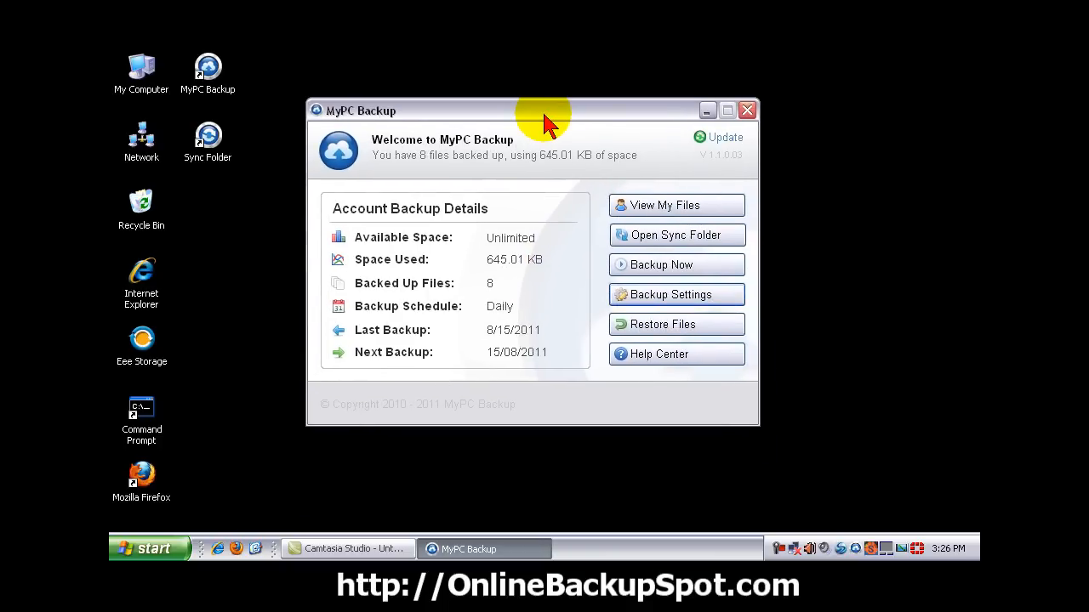
pyautogui.moveTo(542, 114); pyautogui.dragTo(544, 127)
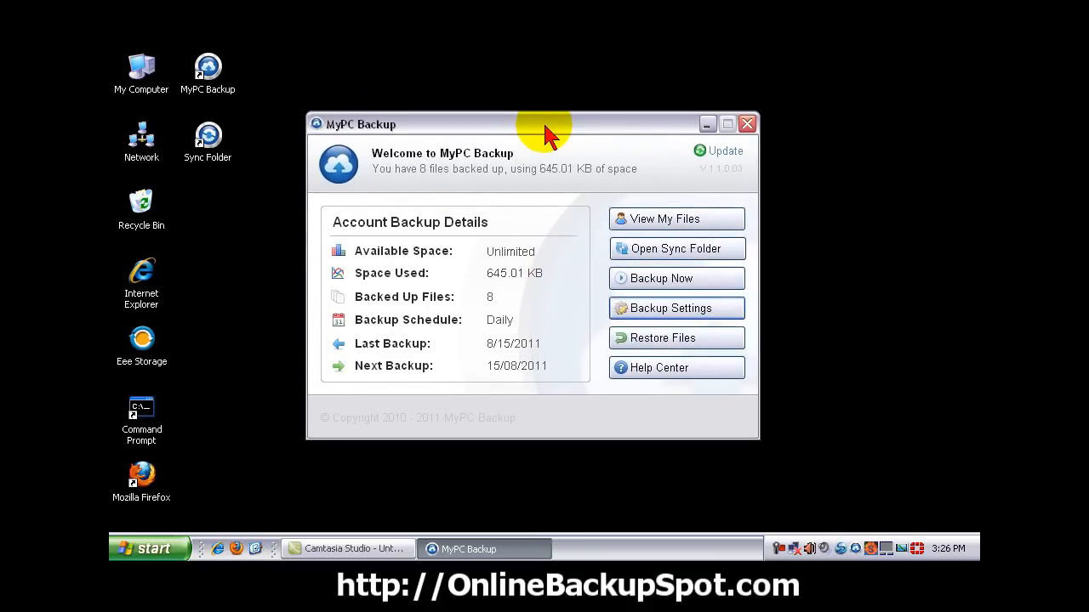